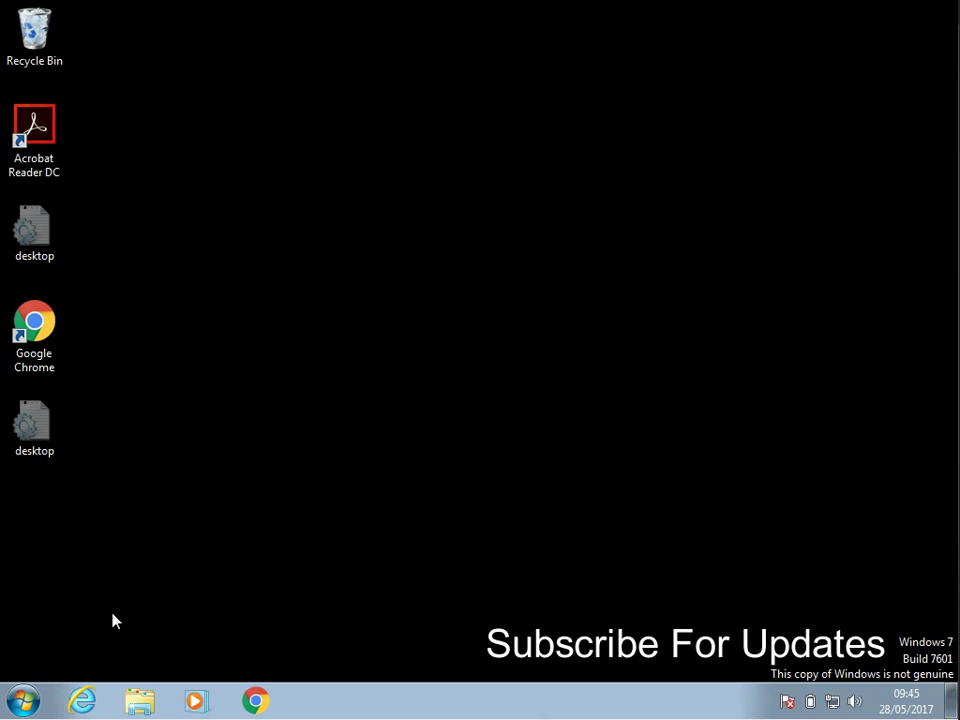
Search for "device", open Device Manager with administrator permission and maximize its window
left_click(30, 702)
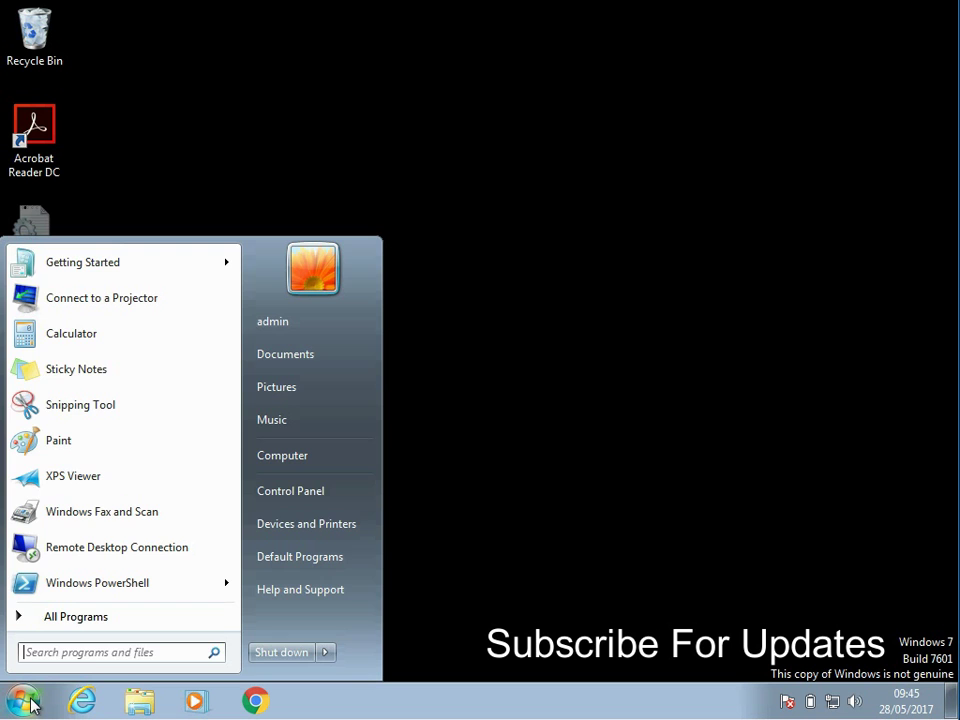
type("device")
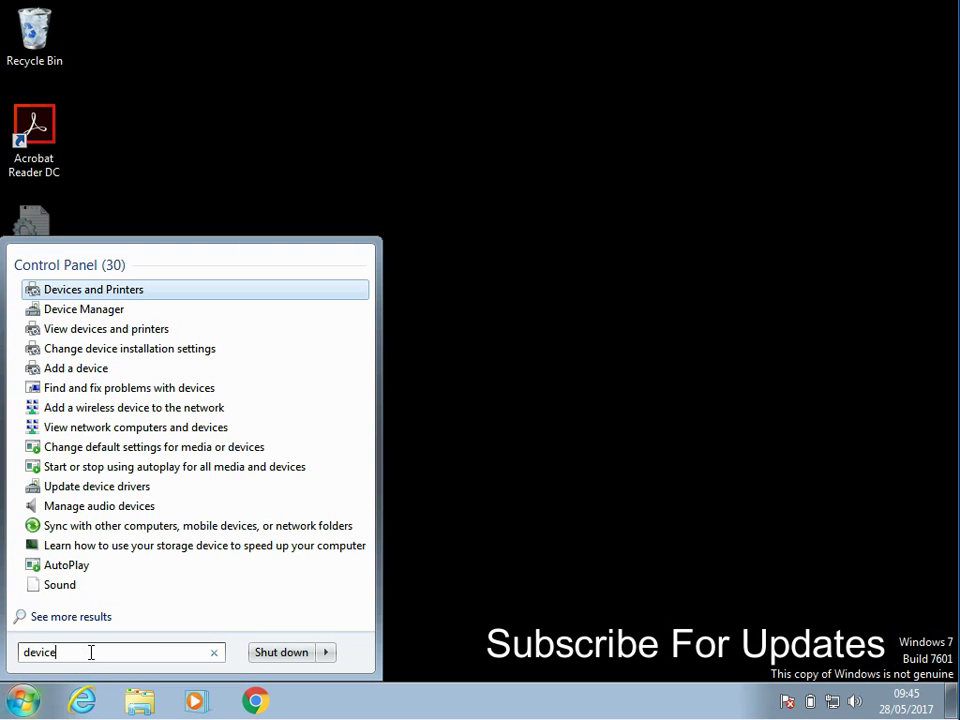
left_click(82, 312)
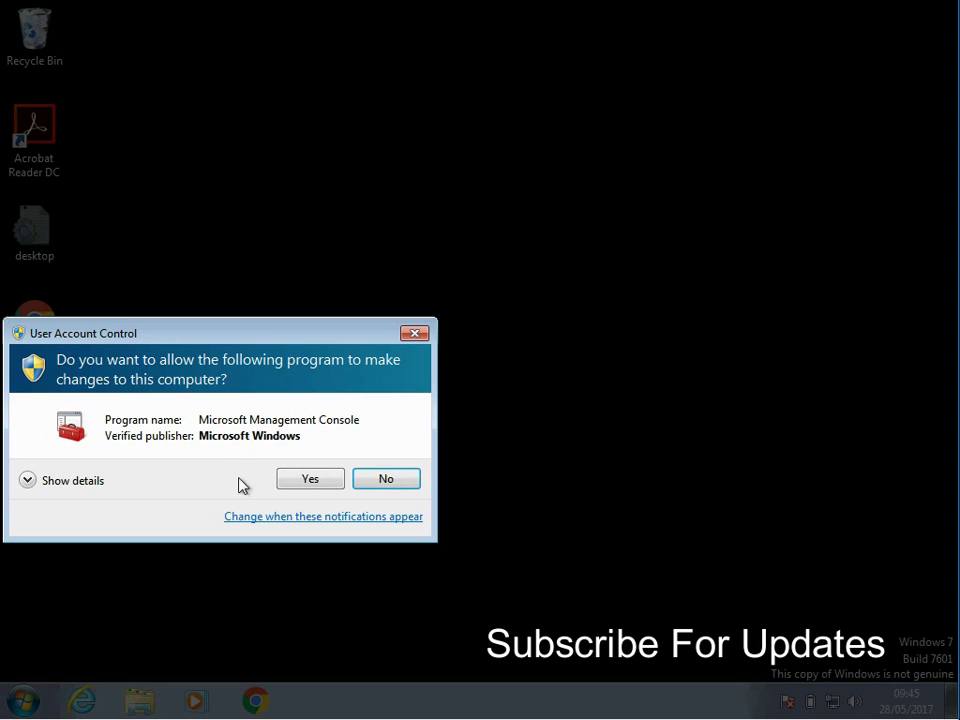
left_click(306, 480)
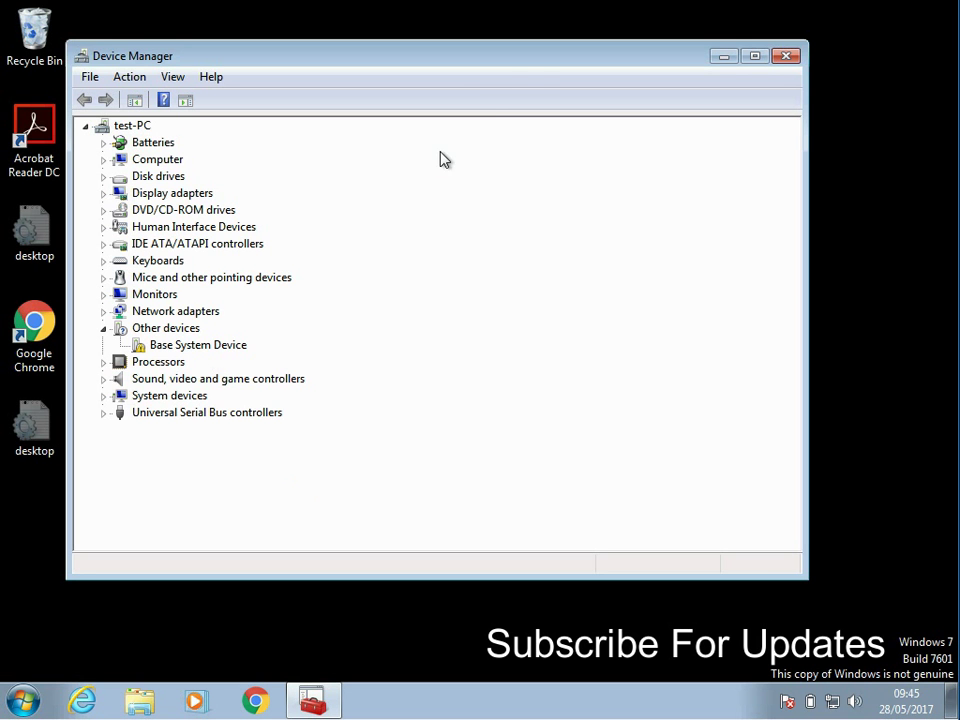
double_click(532, 64)
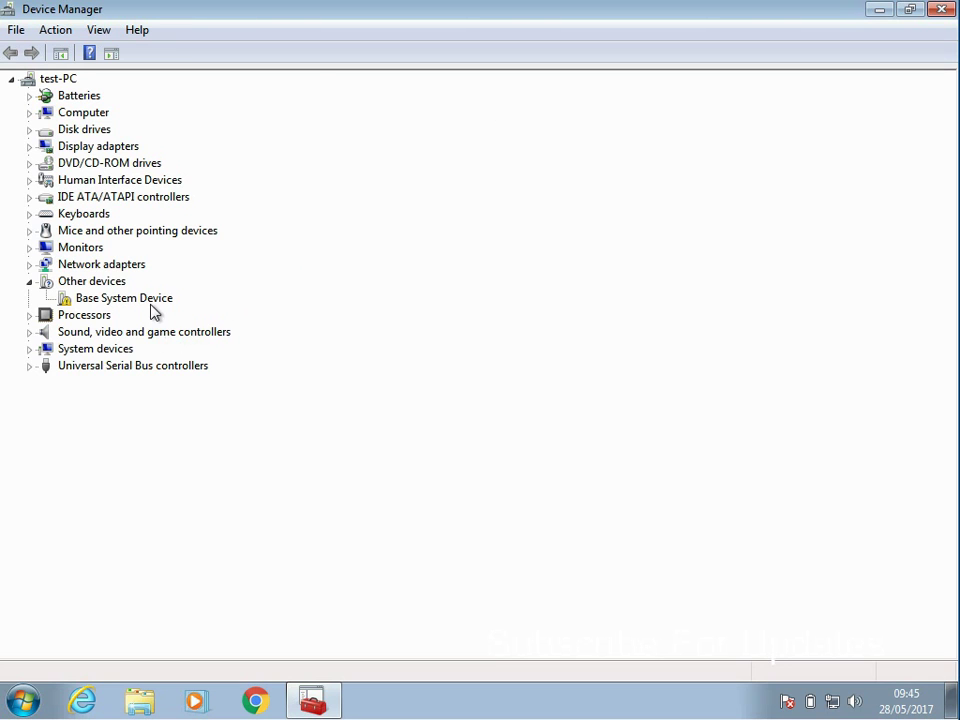
Inspect the devices listed under Network adapters and Display adapters, then select the Intel(R) PRO/1000 MT Desktop Adapter
double_click(97, 266)
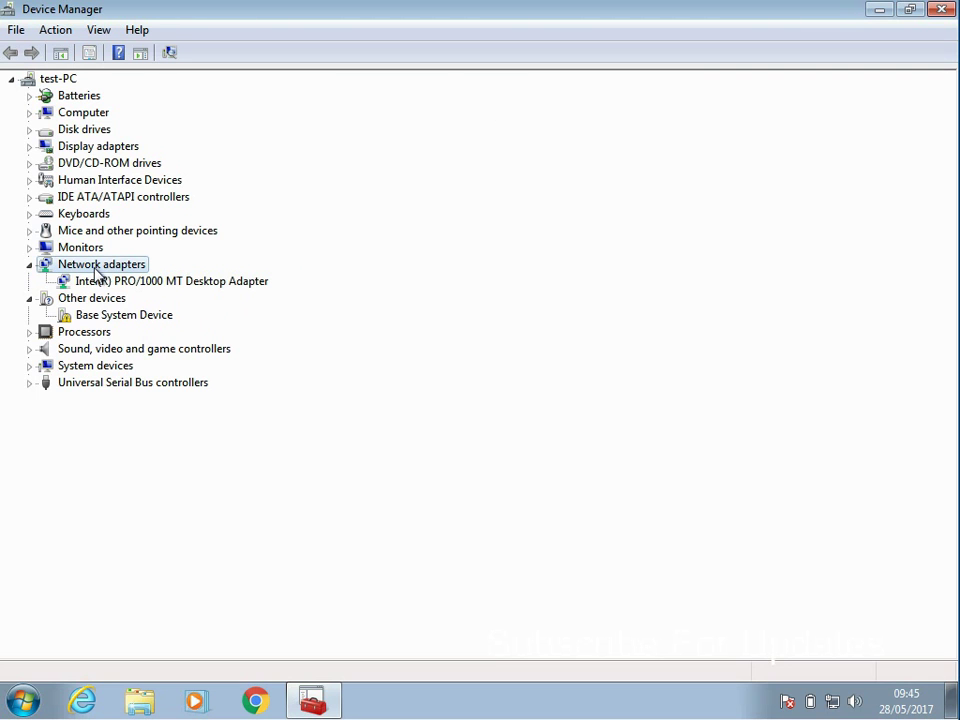
left_click(205, 283)
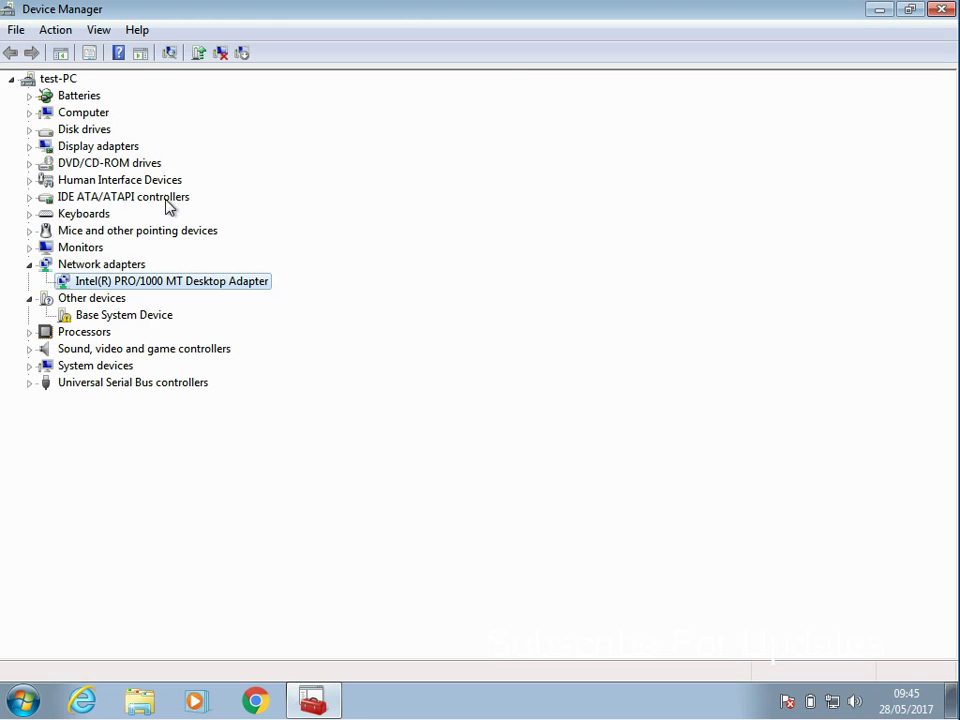
double_click(90, 148)
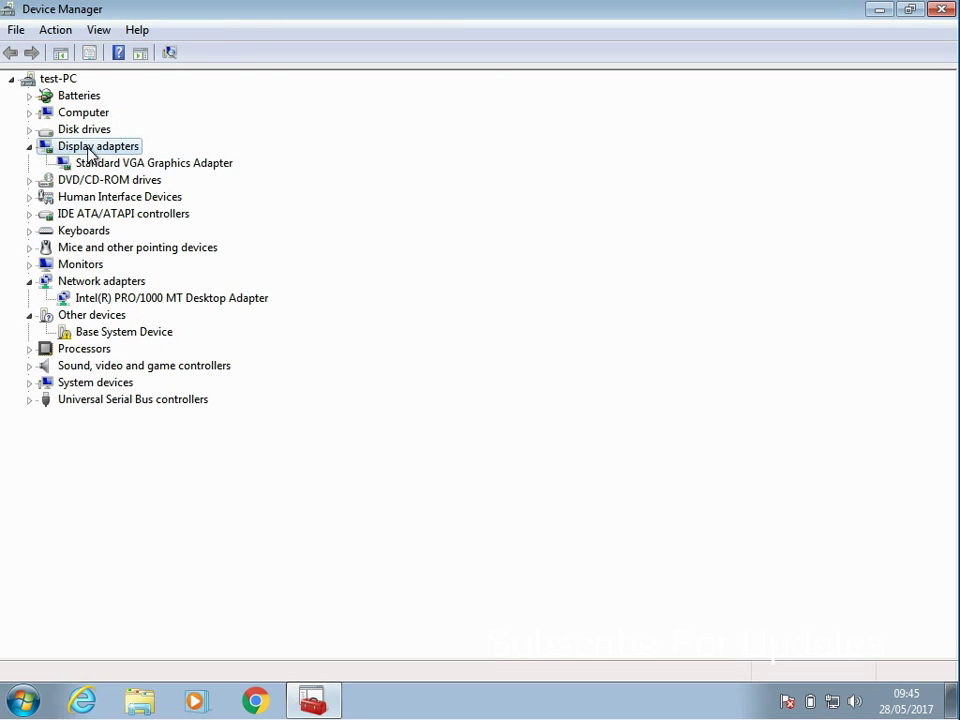
double_click(116, 149)
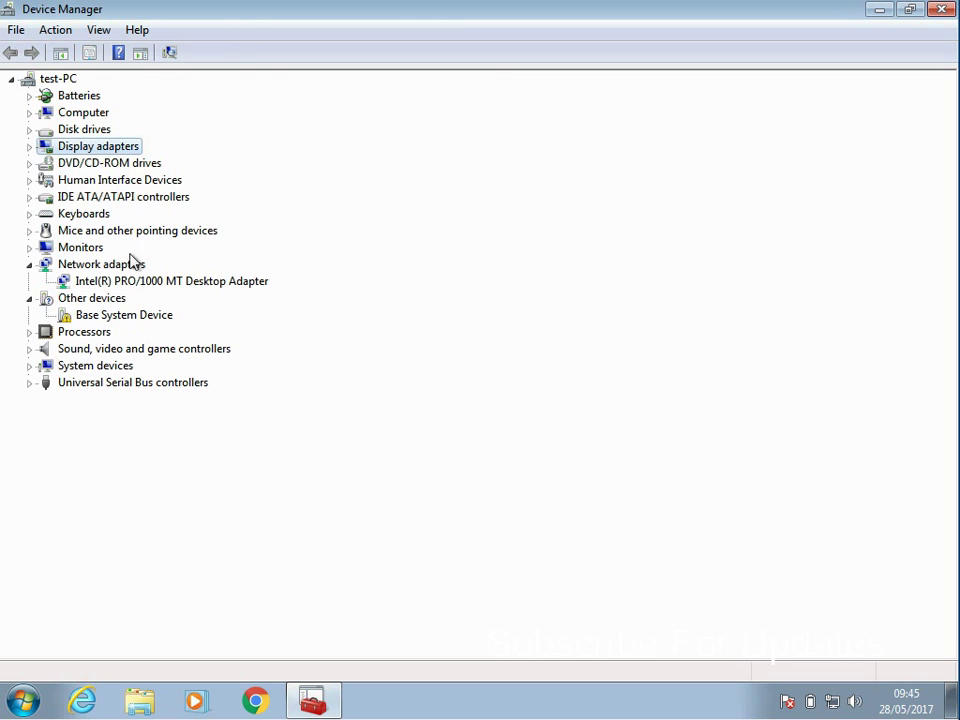
left_click(148, 284)
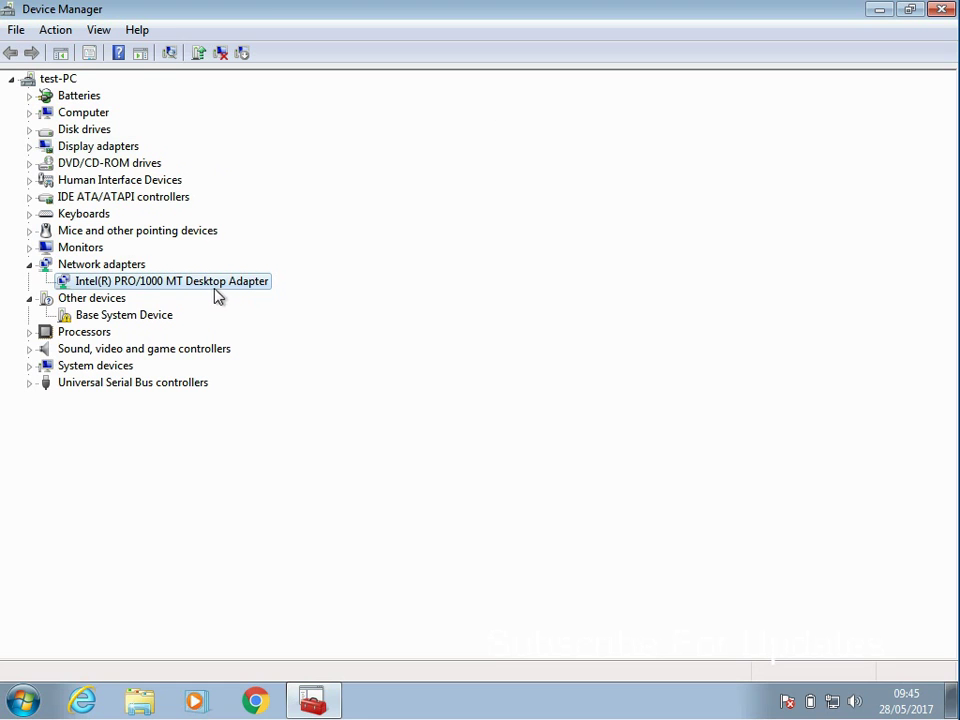
Check the driver version in the Intel(R) PRO/1000 MT Desktop Adapter's properties, leaving the settings as they are
right_click(176, 287)
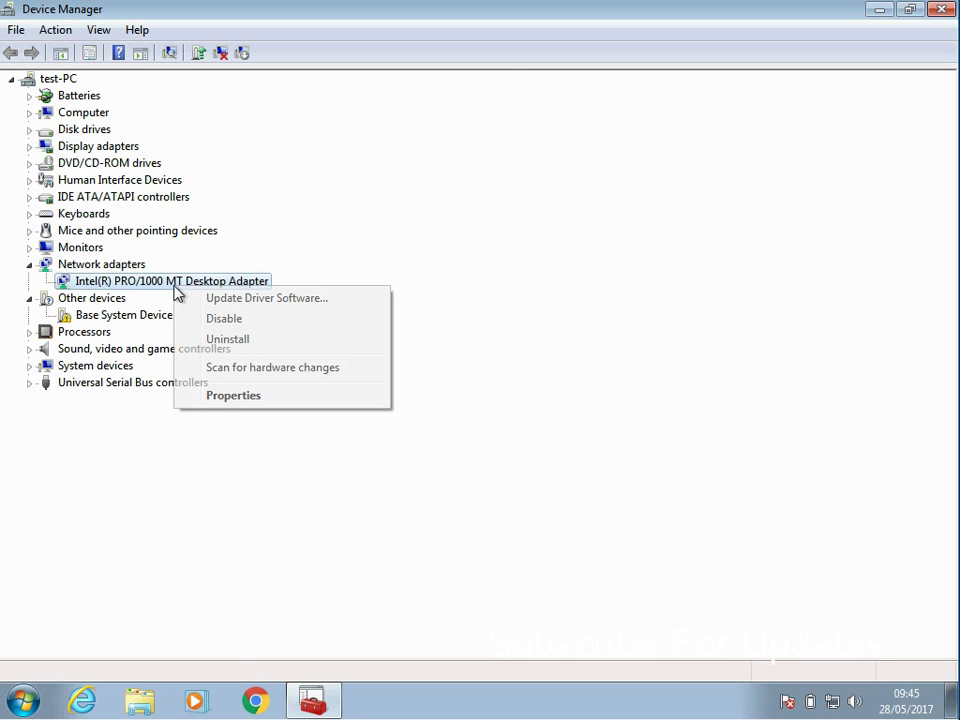
left_click(268, 401)
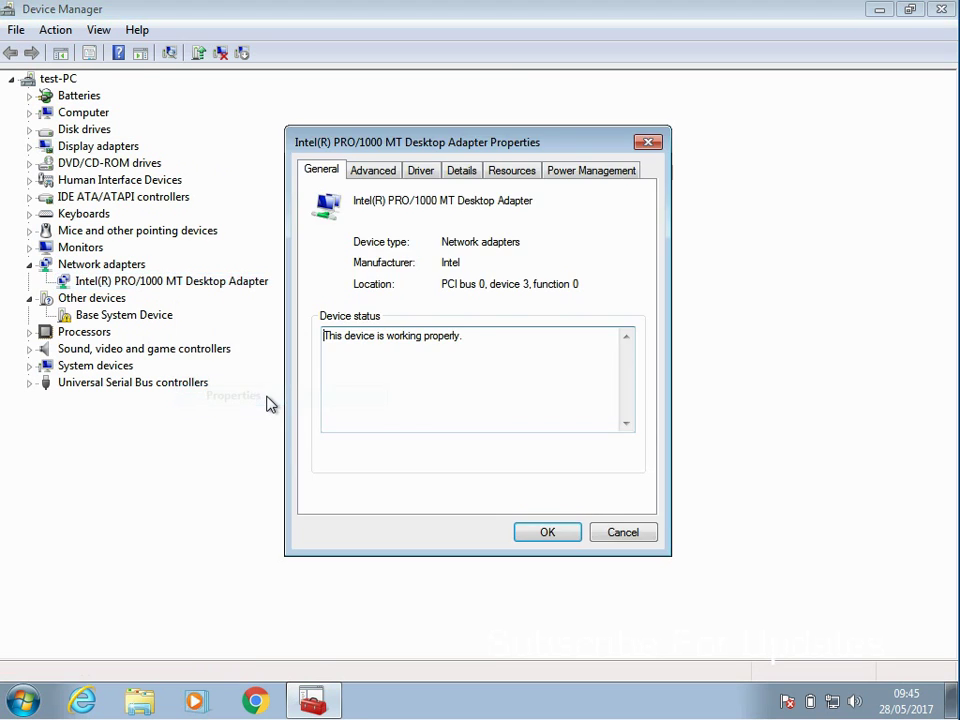
left_click(425, 172)
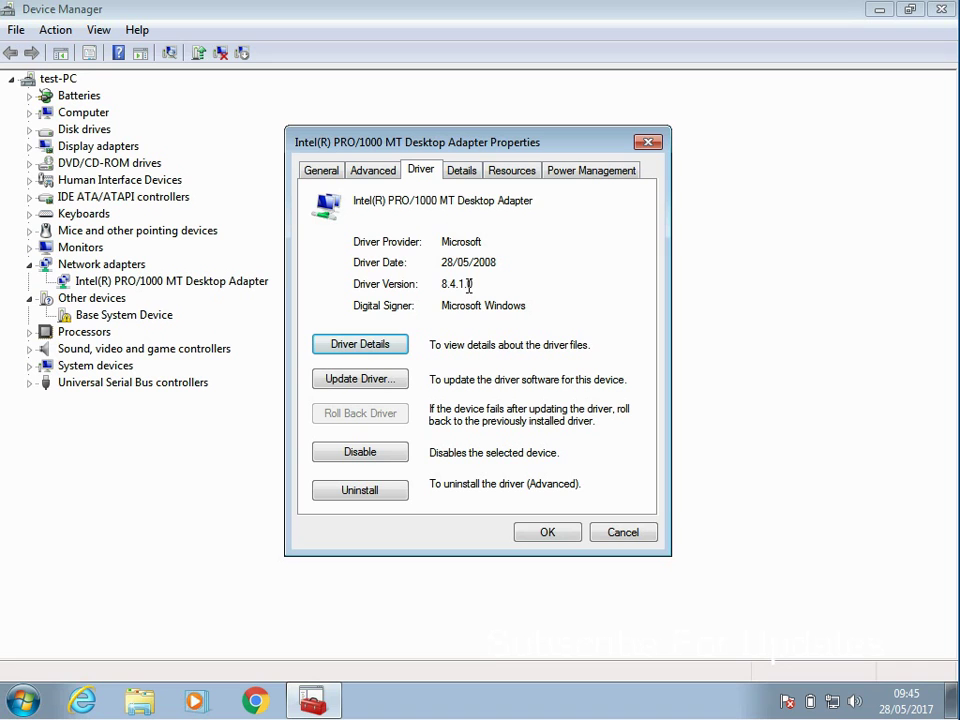
left_click_drag(469, 285, 438, 290)
left_click(622, 532)
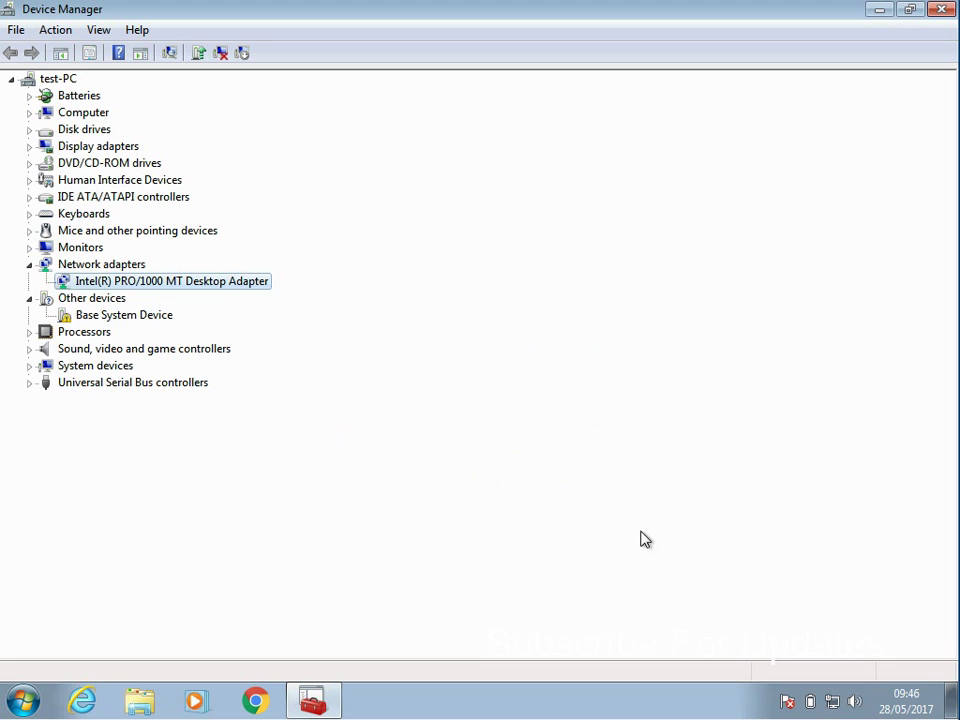
Start uninstalling the Intel(R) PRO/1000 MT Desktop Adapter, cancel the removal and close Device Manager
right_click(188, 289)
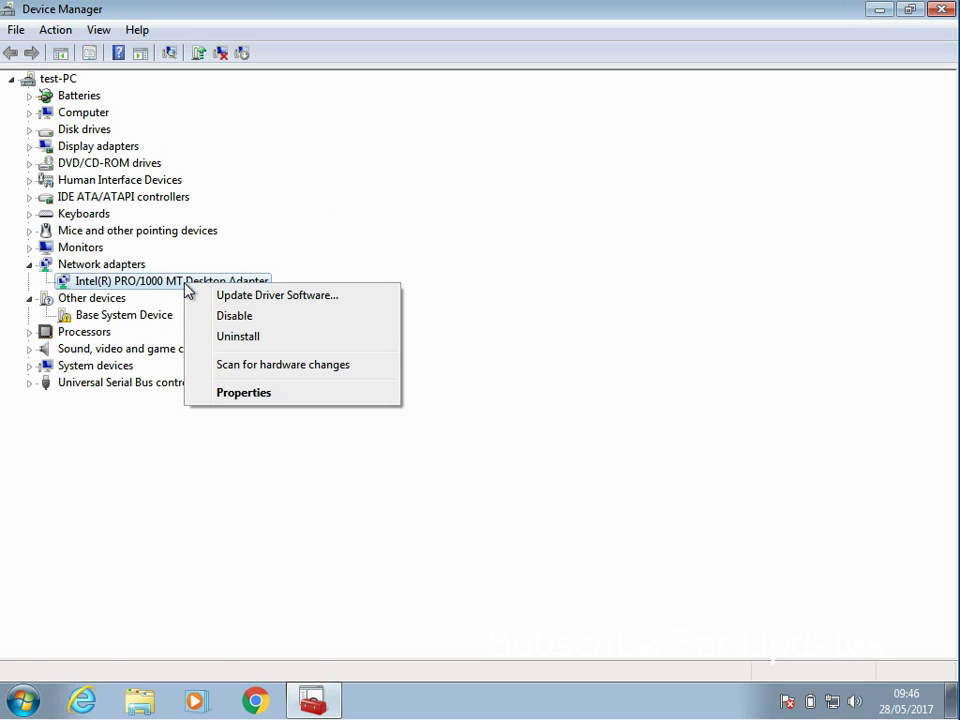
left_click(238, 337)
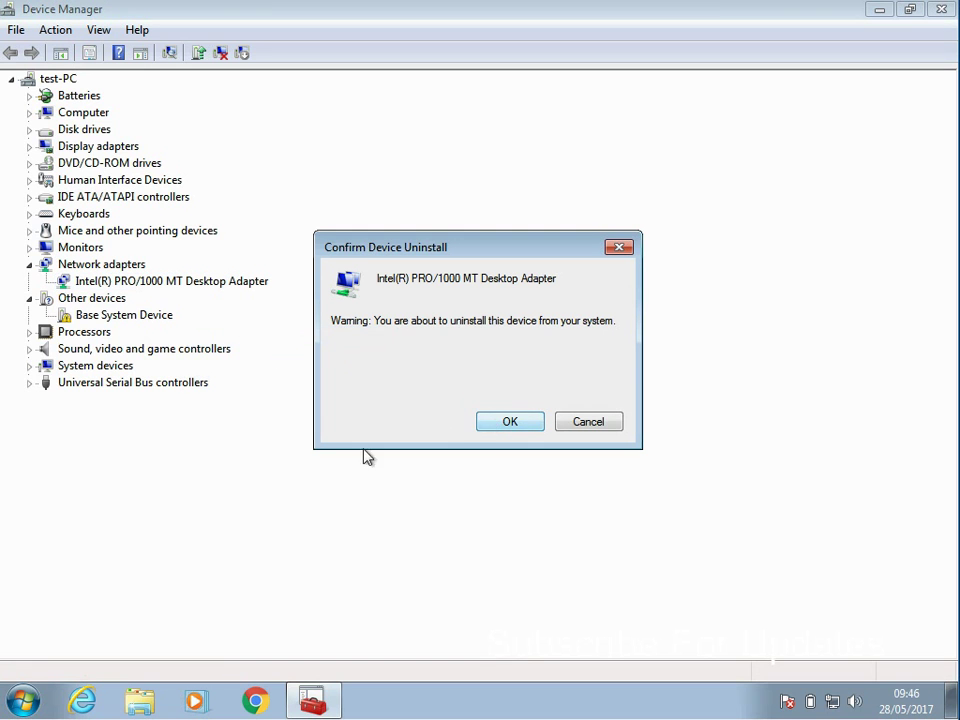
left_click(586, 423)
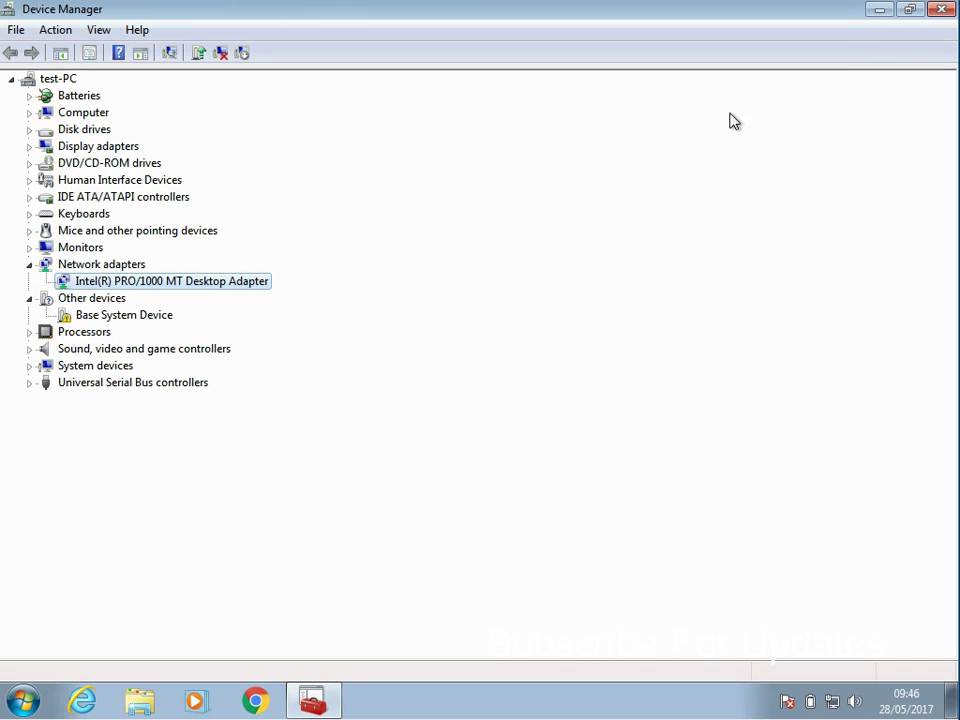
left_click(946, 14)
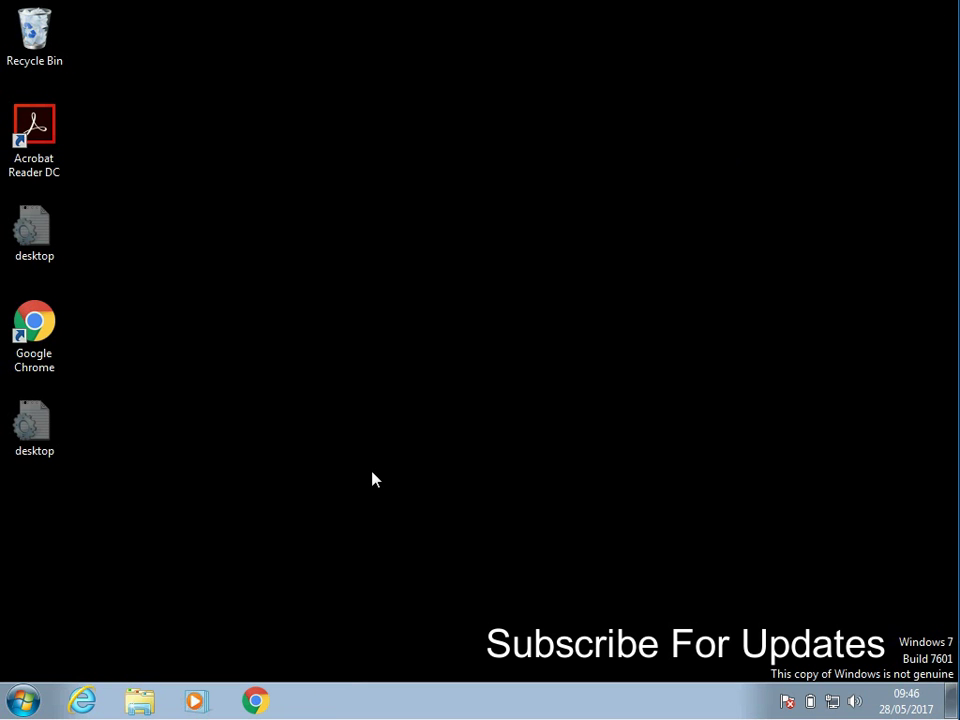
Search for "cmd" and open the command prompt as administrator, allowing it to make changes
left_click(35, 707)
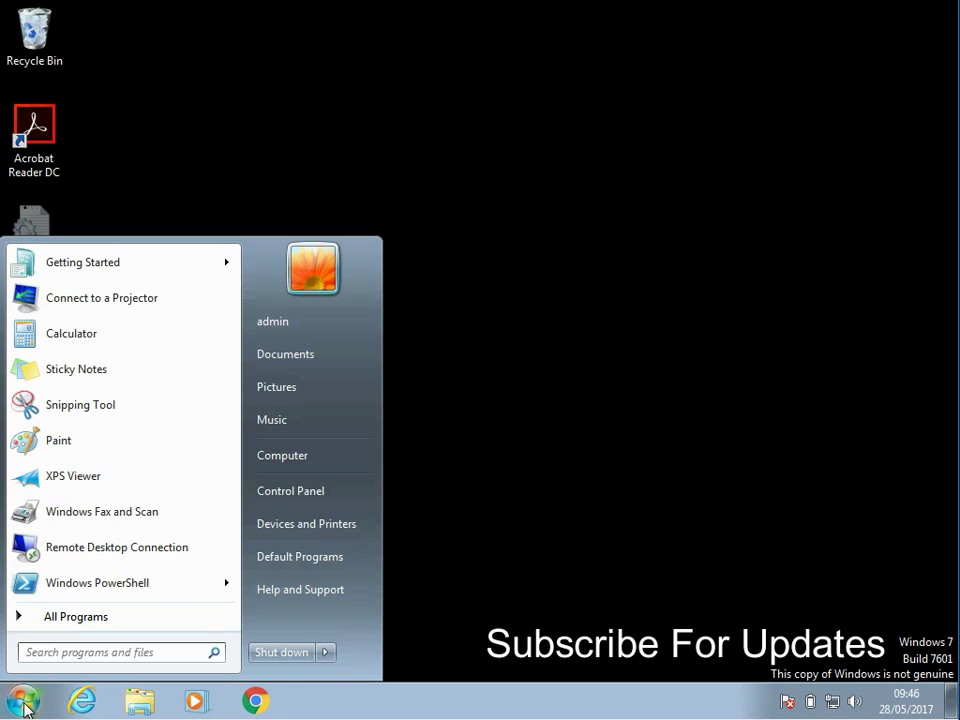
type("cmd")
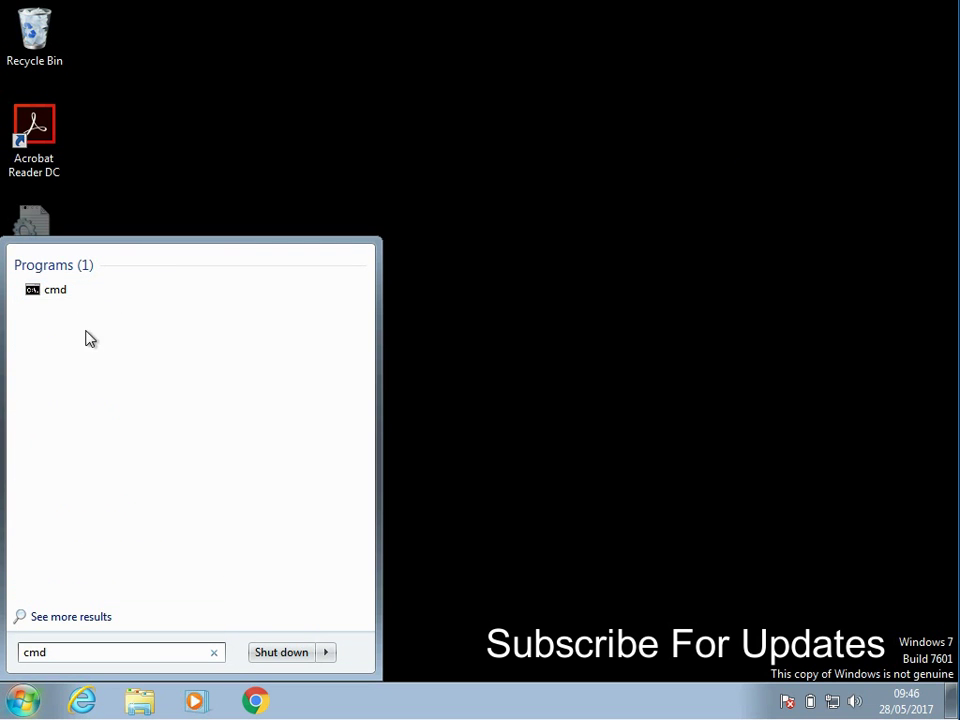
right_click(54, 300)
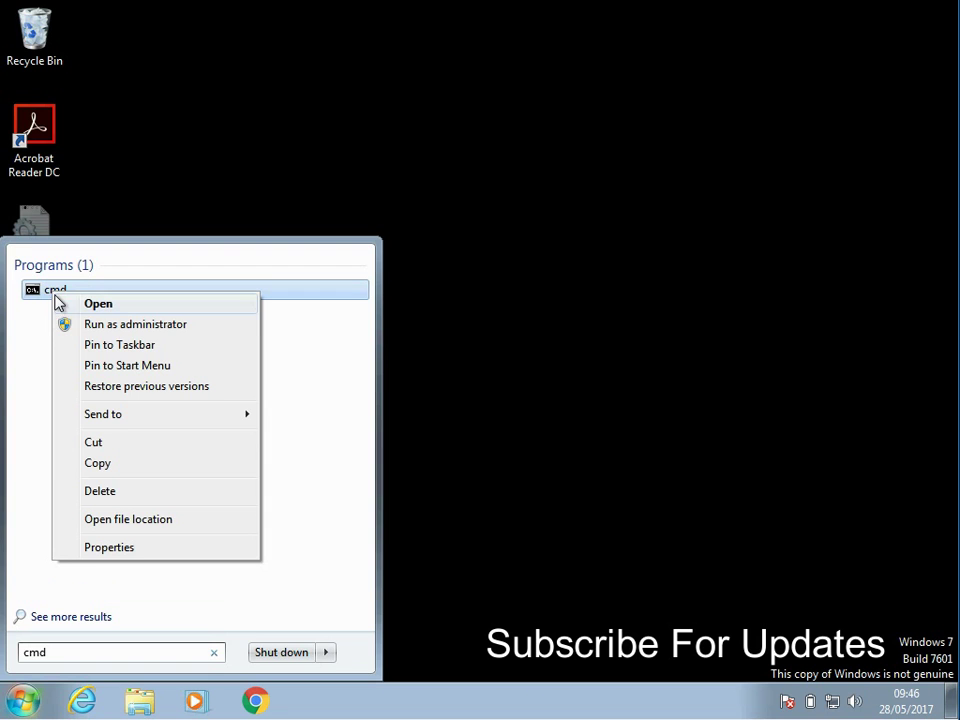
left_click(129, 327)
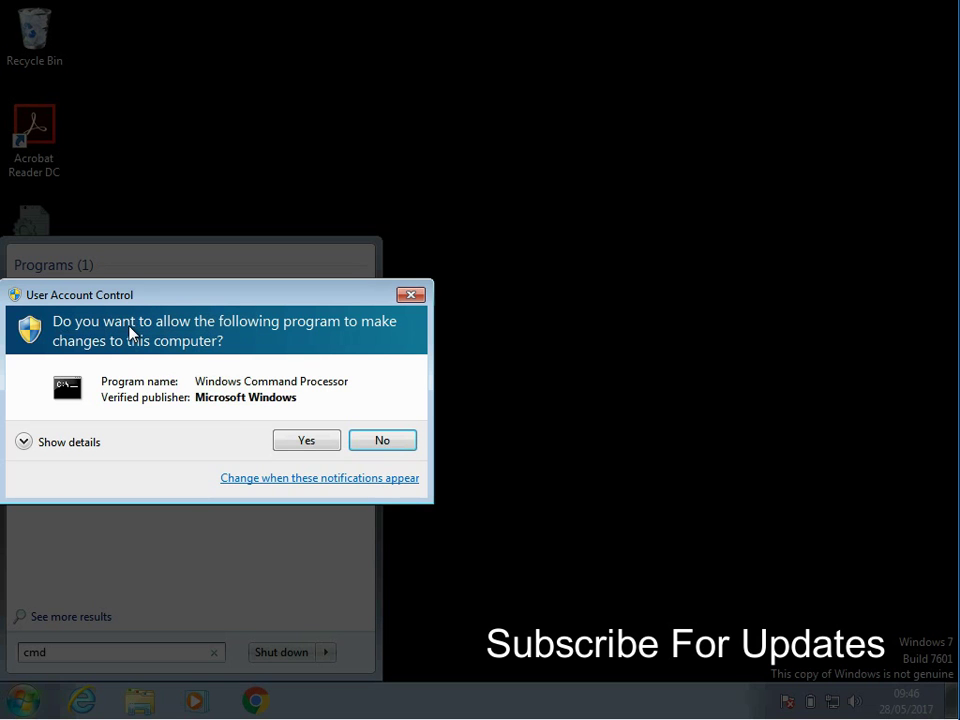
left_click(293, 447)
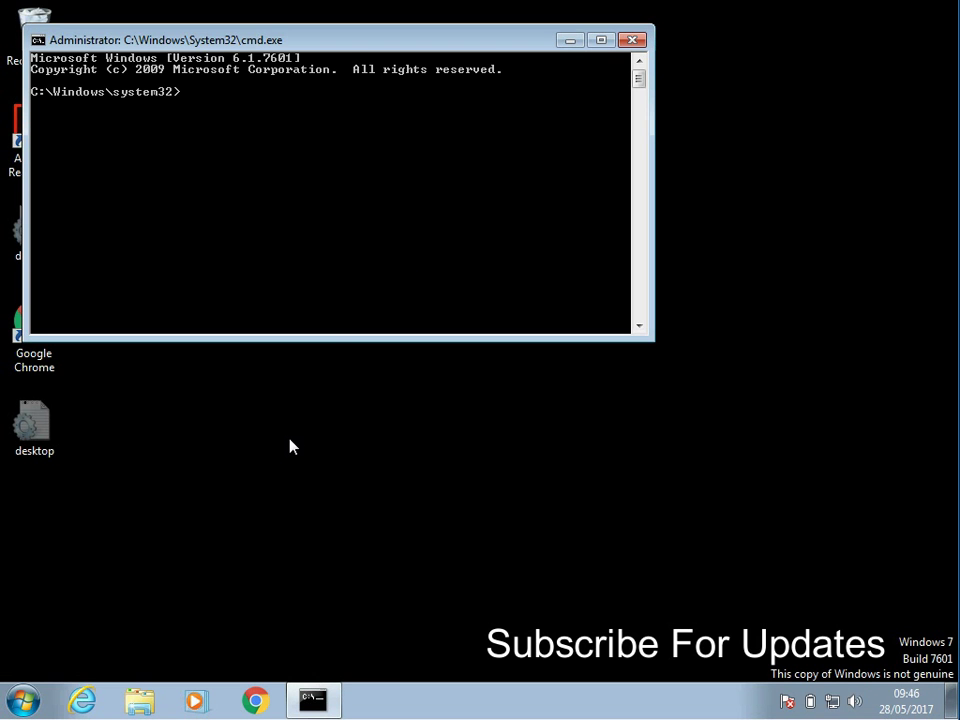
Run the system file check with "sfc /scannow" and minimize the command prompt while it scans
type("sfc /scannow")
key("Return")
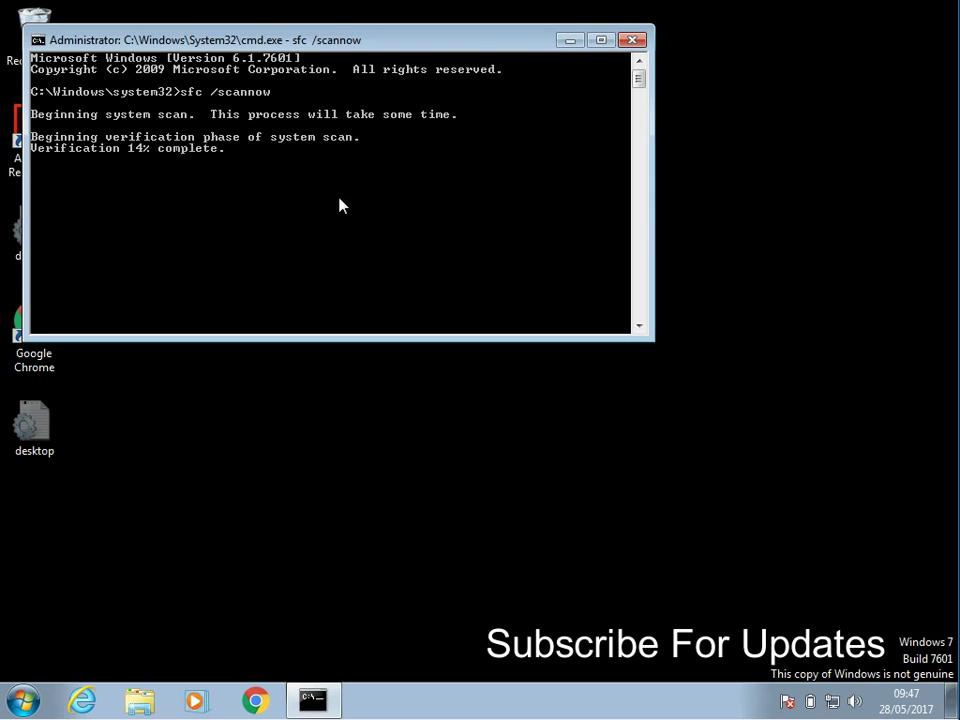
left_click(570, 42)
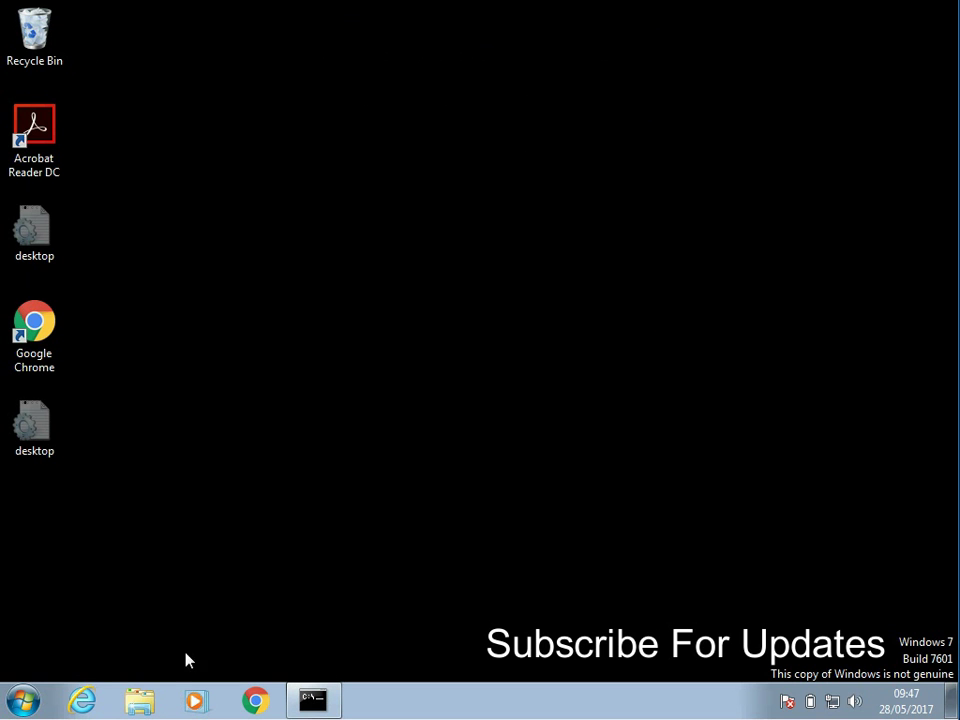
Switch to Windows Explorer and open the disk tools in the properties of Local Disk (C:)
left_click(141, 702)
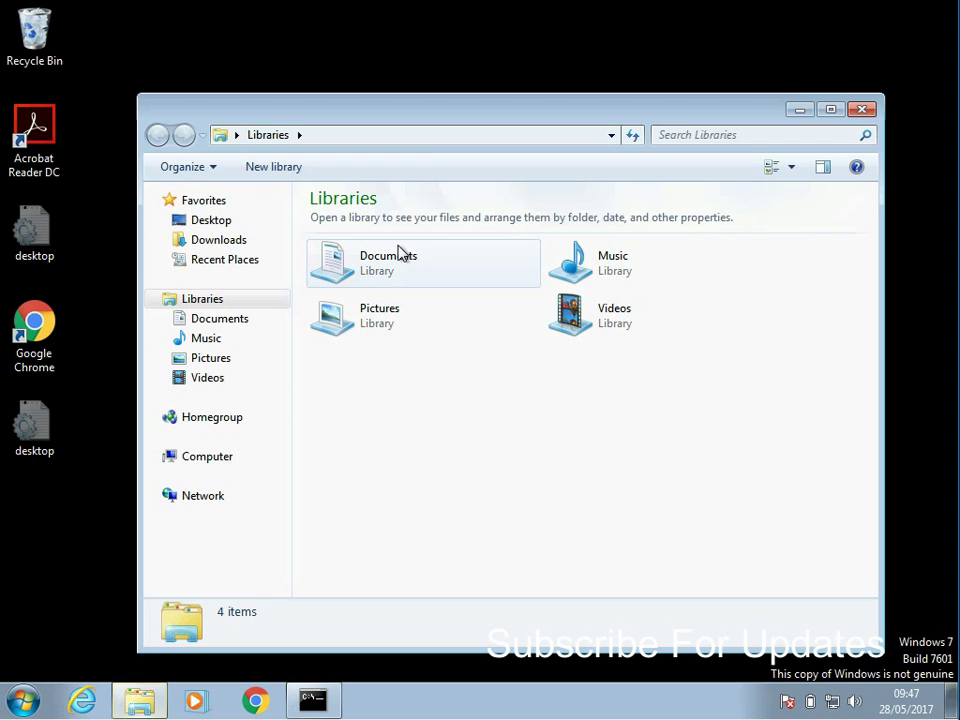
double_click(460, 119)
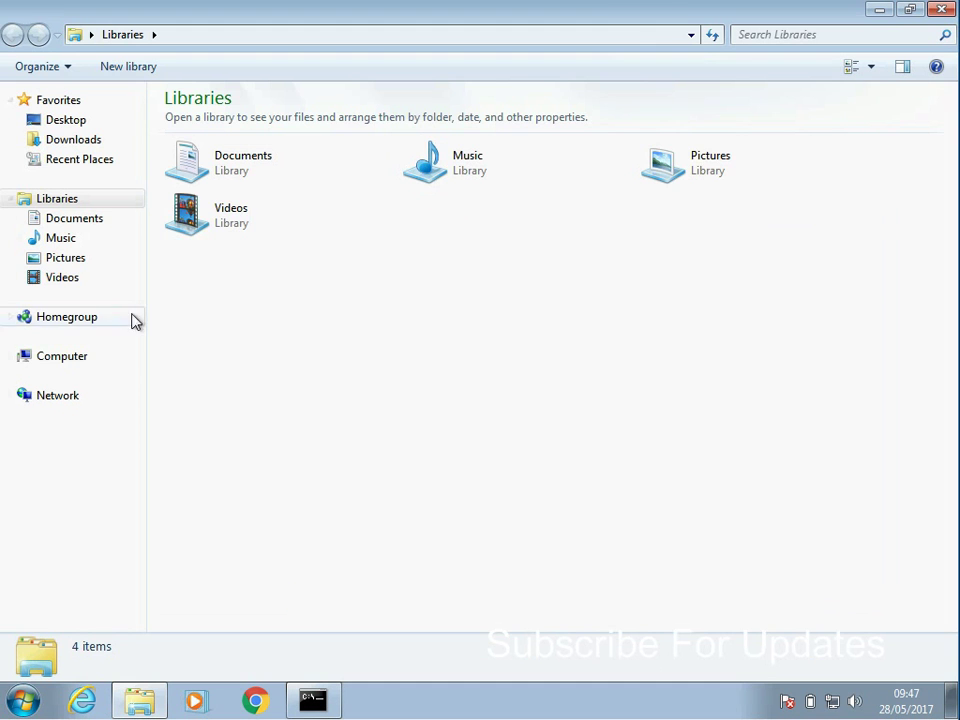
left_click(68, 360)
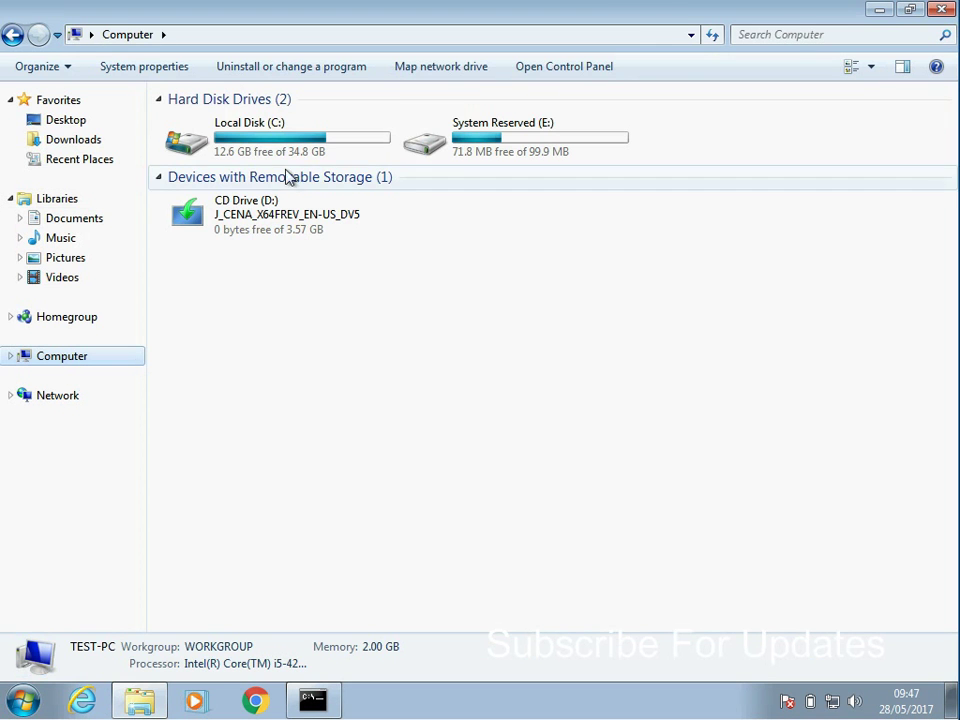
left_click(288, 150)
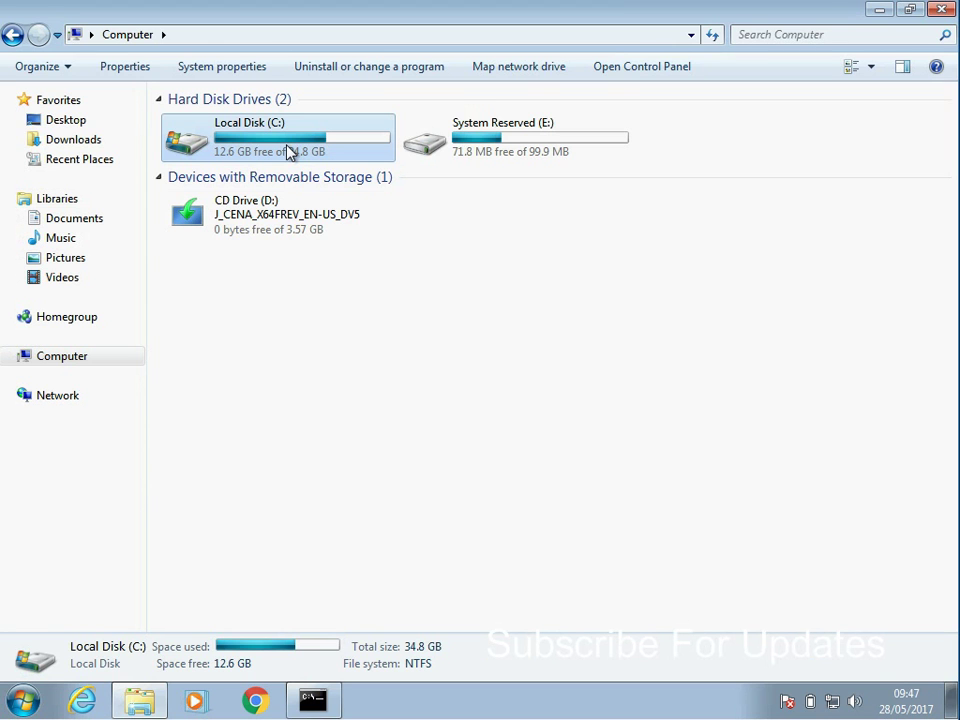
right_click(288, 150)
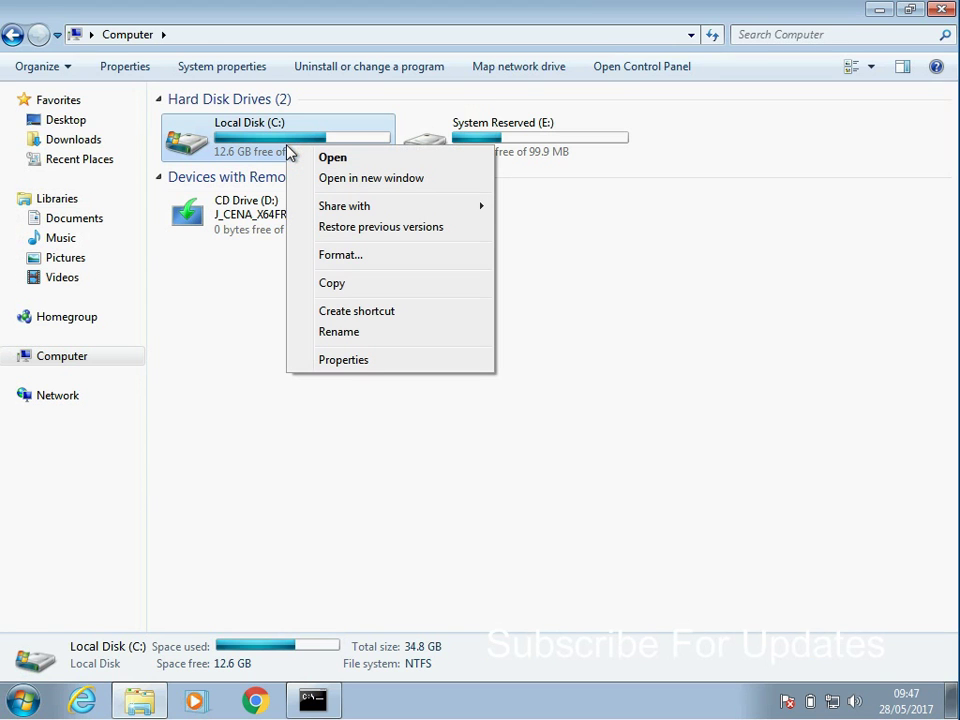
left_click(344, 360)
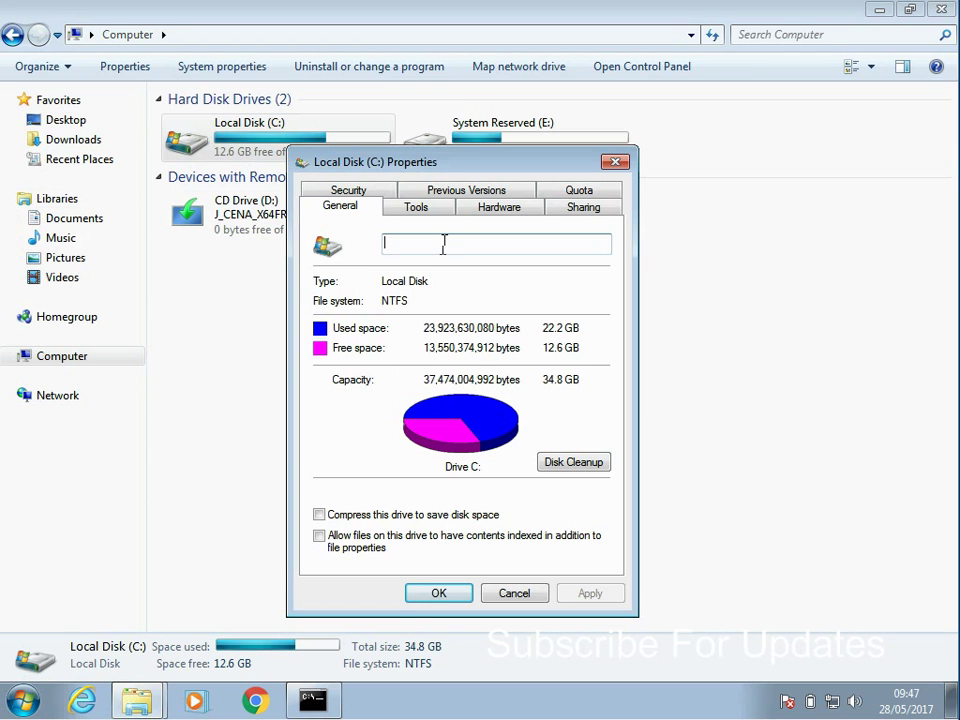
left_click(435, 208)
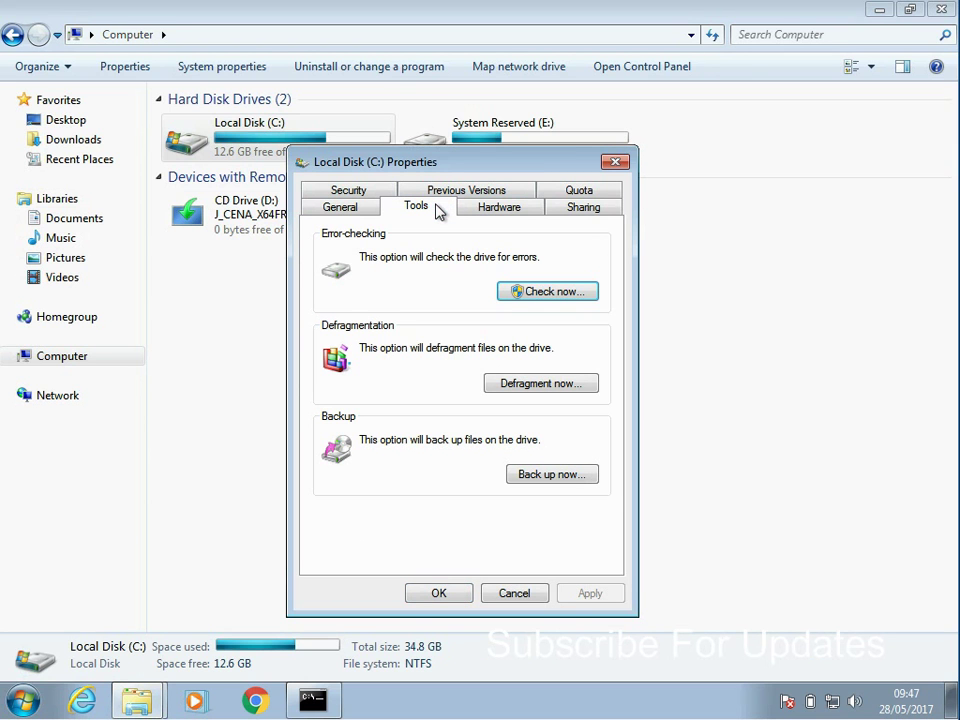
Open error checking for Local Disk (C:) with administrator permission and enable scanning for and attempted recovery of bad sectors
left_click(563, 298)
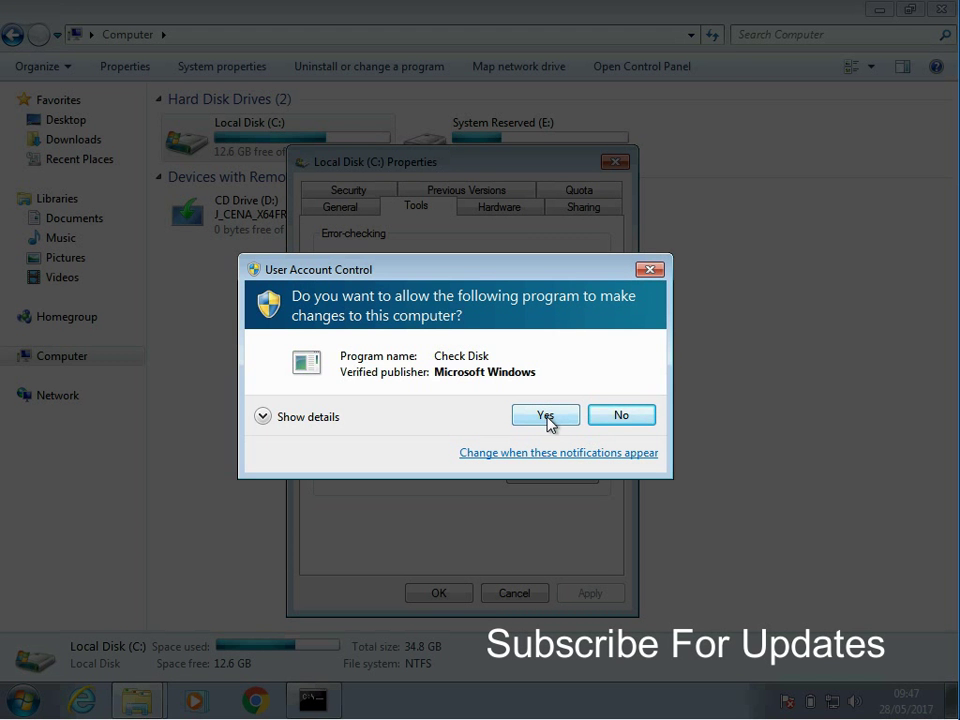
left_click(546, 416)
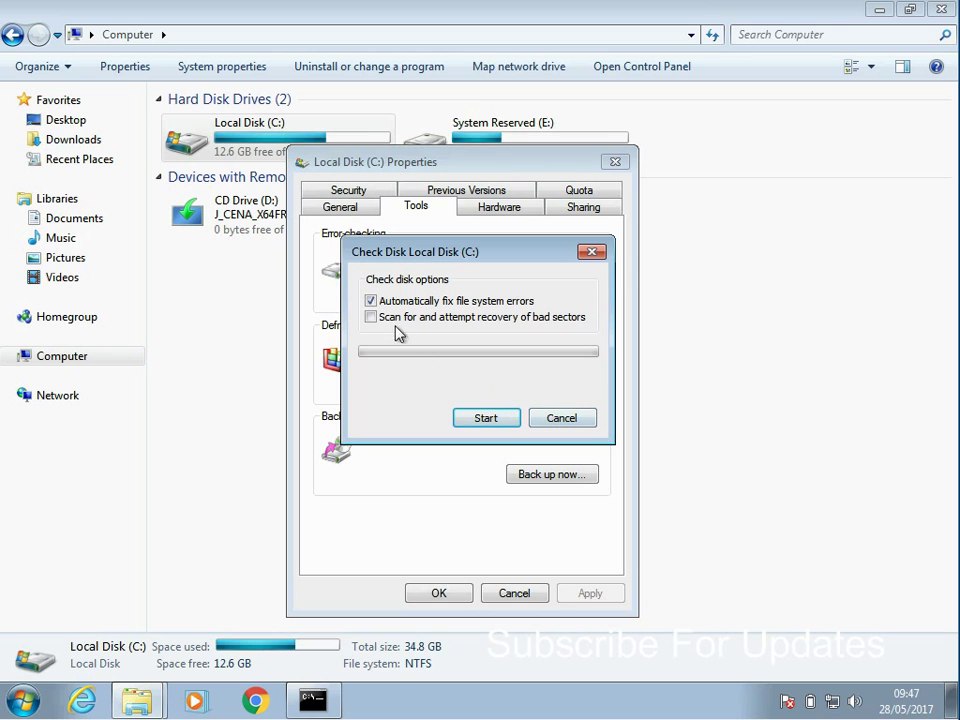
left_click(395, 331)
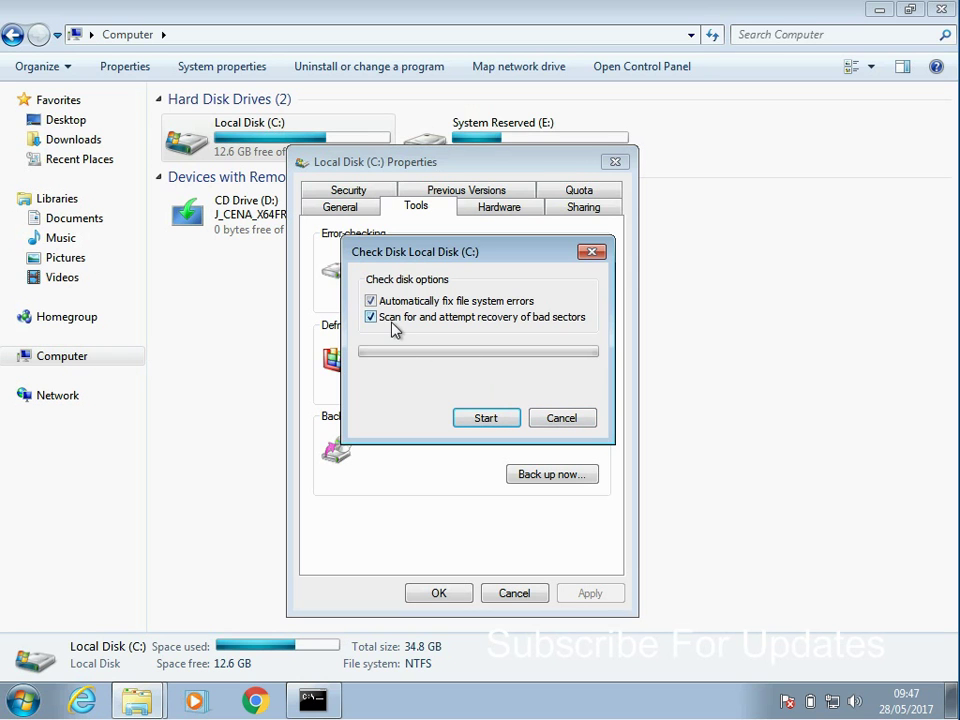
Start the disk check of Local Disk (C:), schedule it for the next computer start and close the drive's properties
left_click(486, 418)
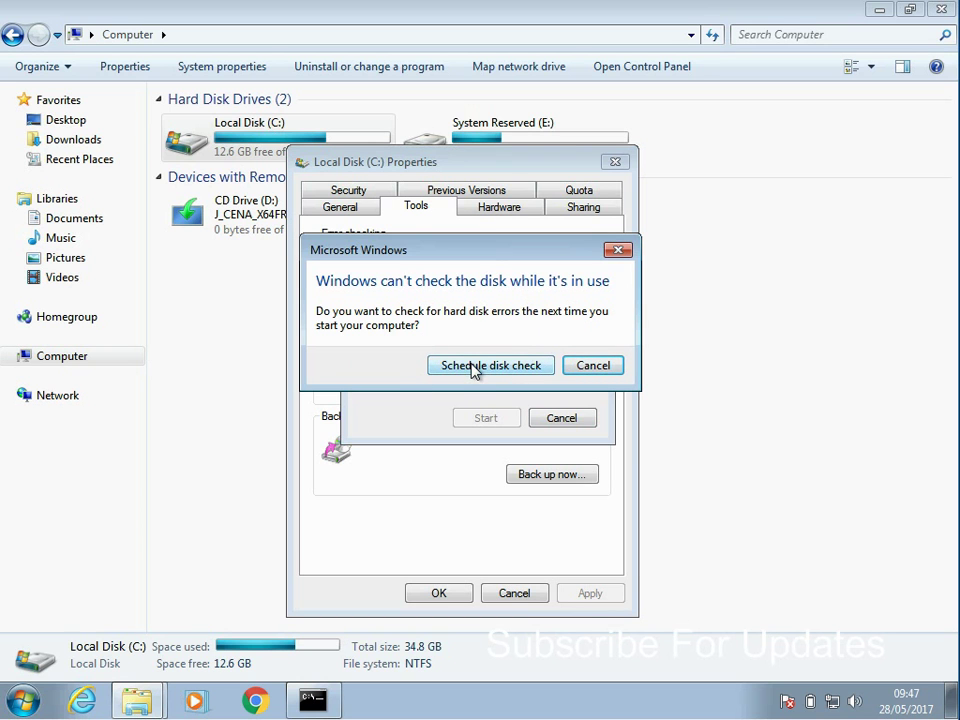
left_click(476, 367)
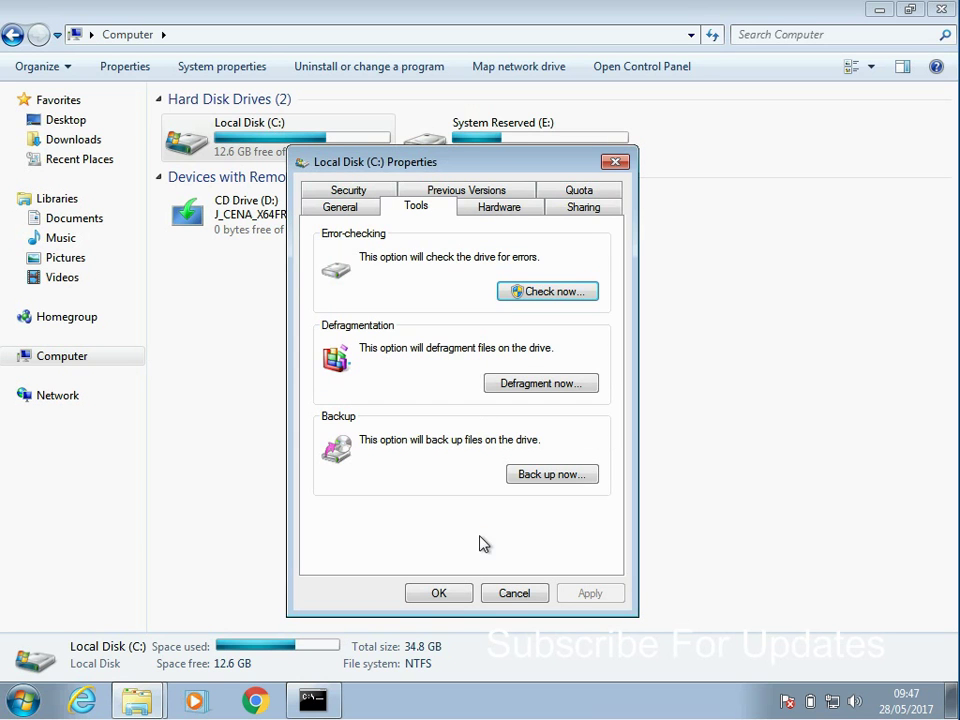
left_click(452, 591)
left_click(24, 700)
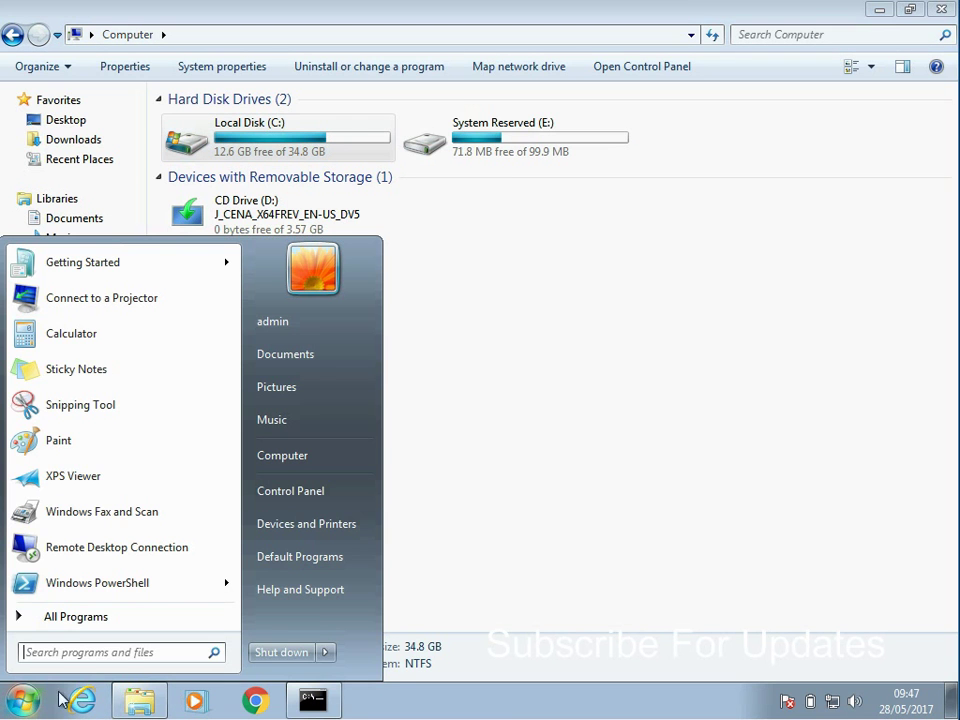
left_click(326, 652)
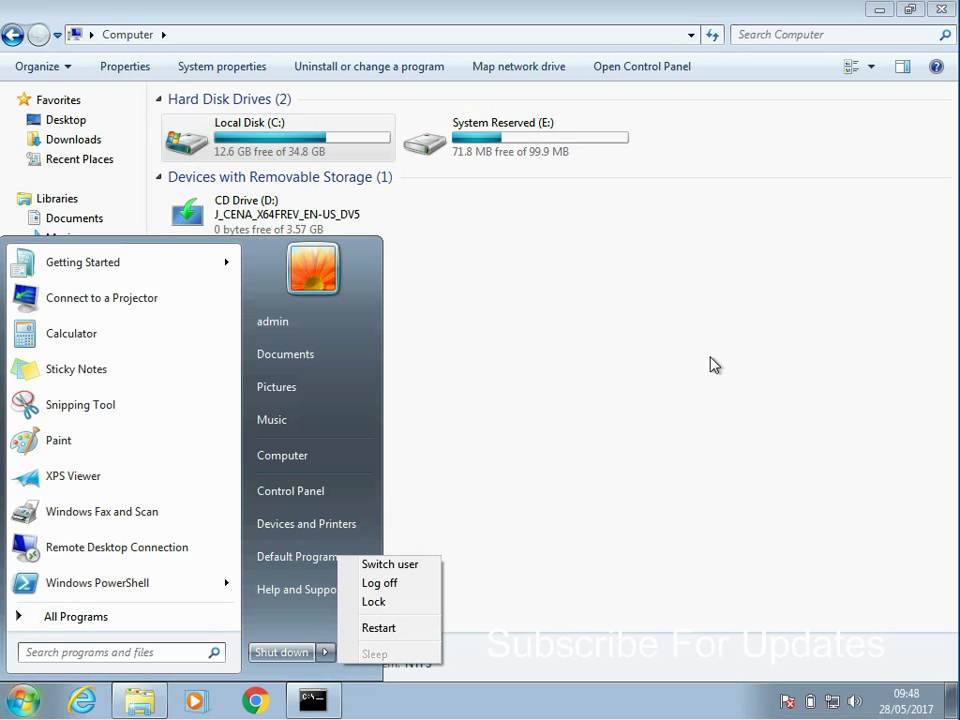
left_click(578, 306)
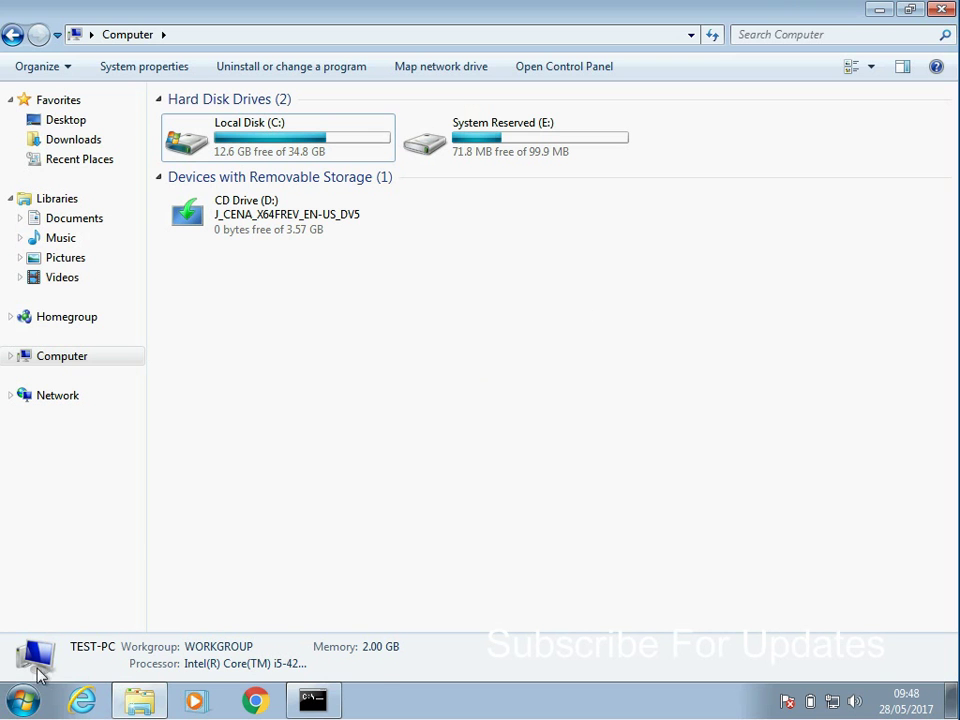
Open Control Panel, search it for "update" and open the Windows Update page for checking updates
left_click(30, 695)
left_click(300, 492)
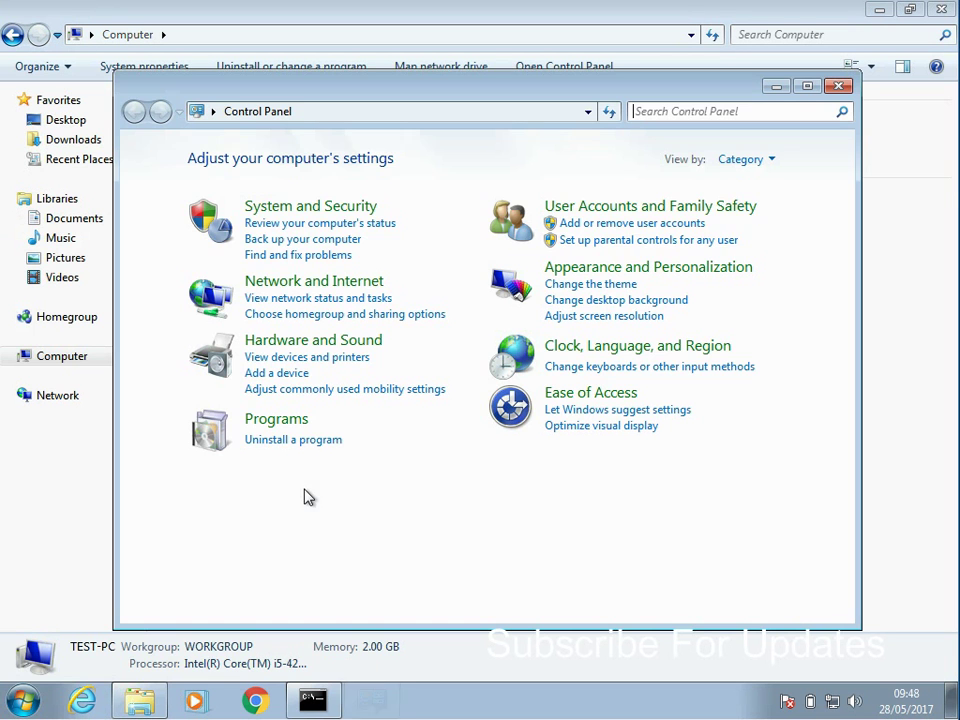
left_click(700, 116)
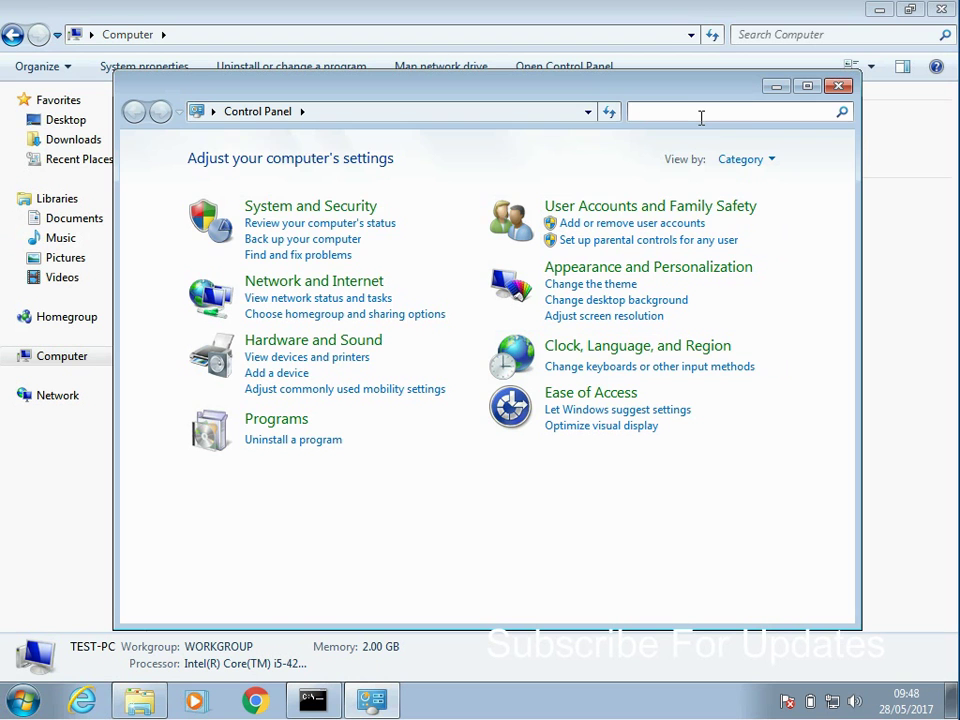
type("update")
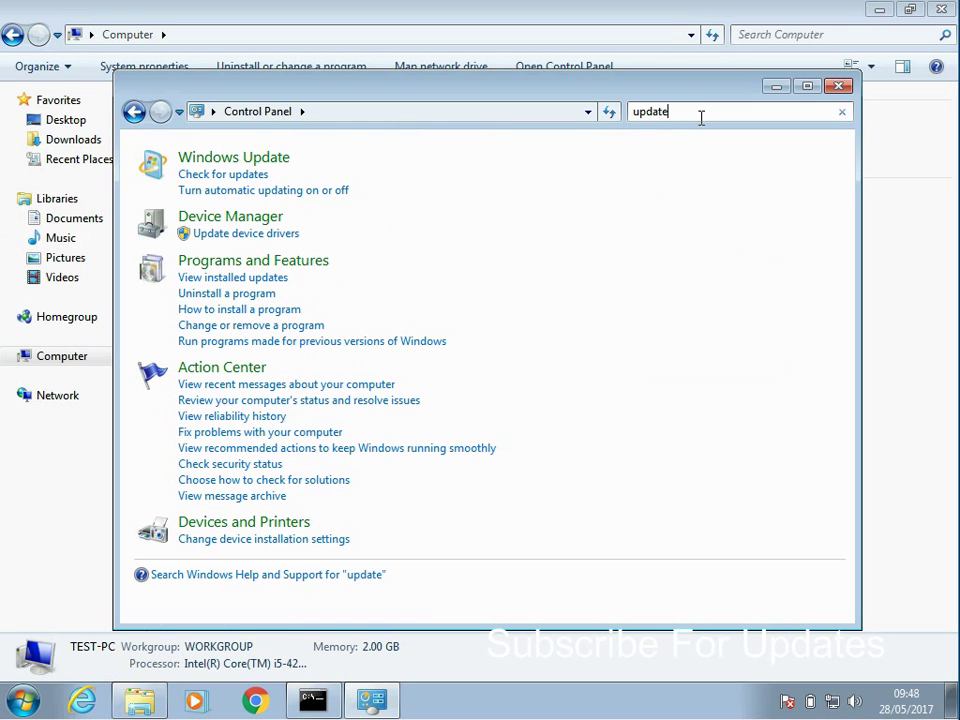
left_click(258, 176)
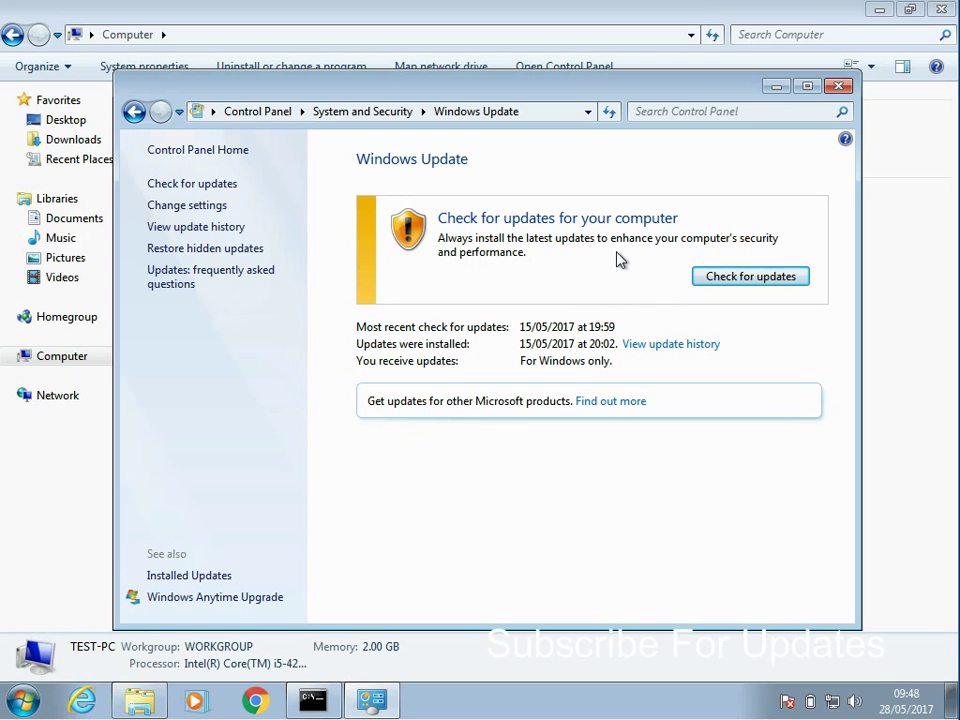
Close the Windows Update and Computer windows to return to the desktop
left_click(840, 88)
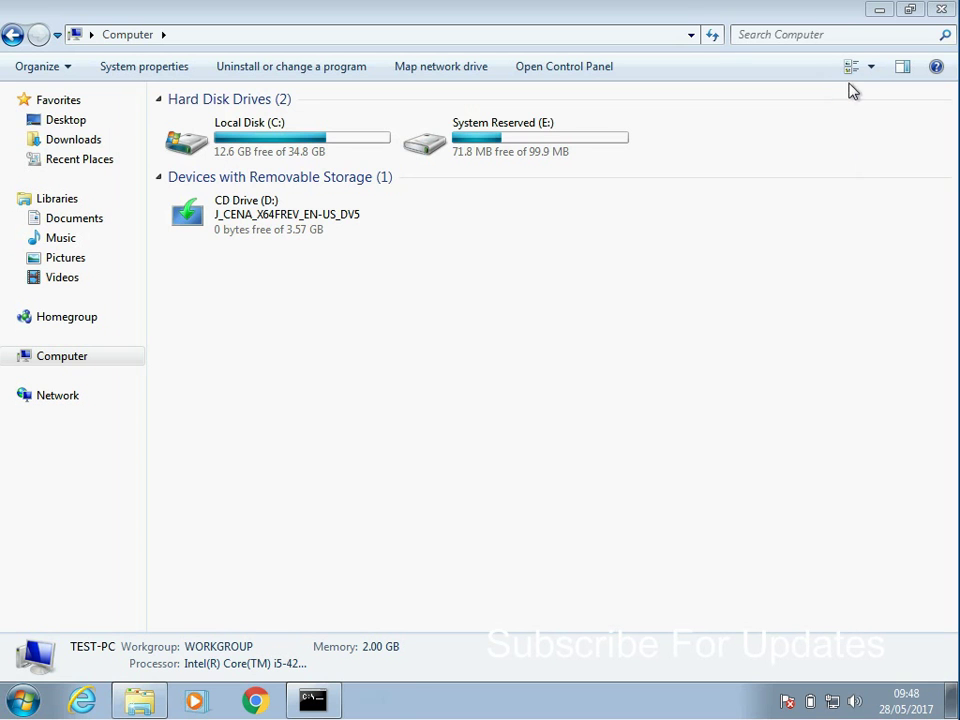
left_click(941, 10)
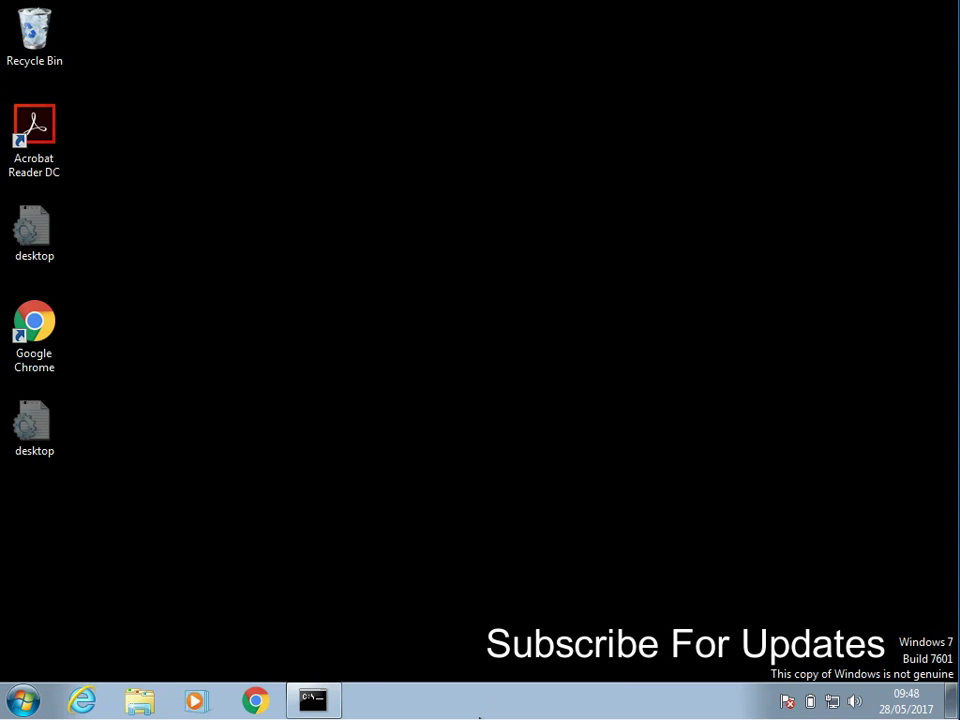